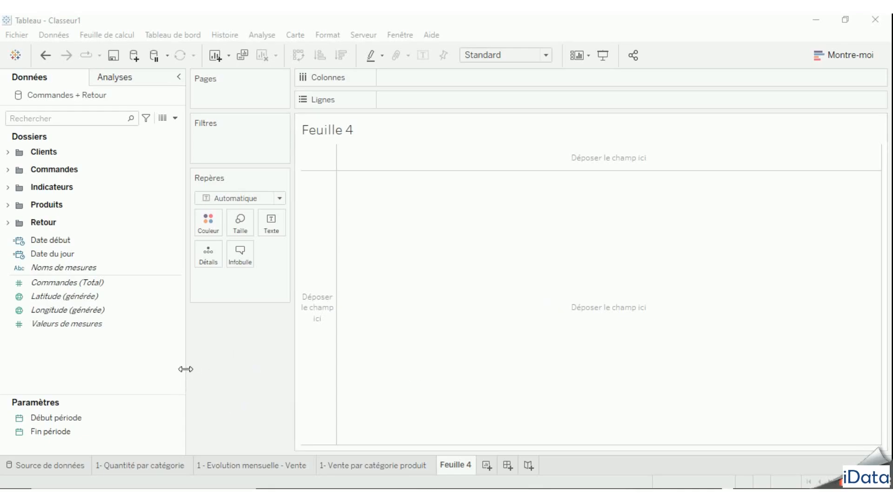
{"action": "left_click", "coordinate": [102, 420]}
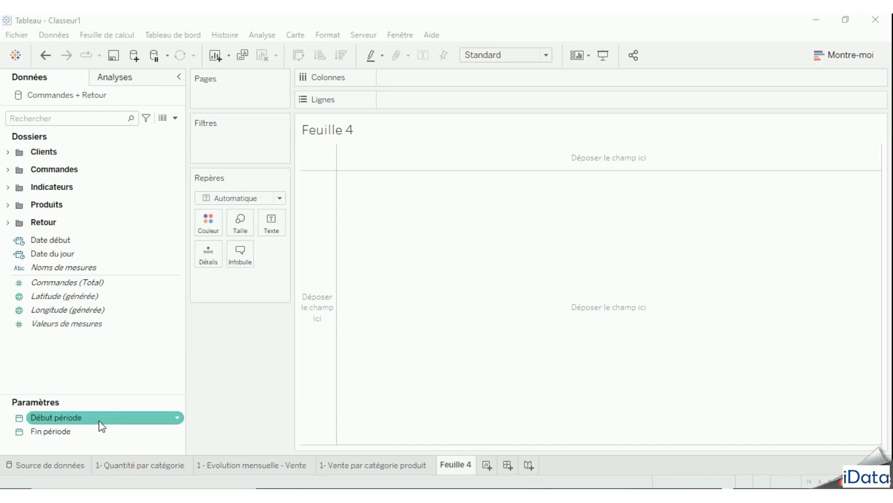
{"action": "left_click", "coordinate": [102, 433]}
{"action": "left_click", "coordinate": [148, 395]}
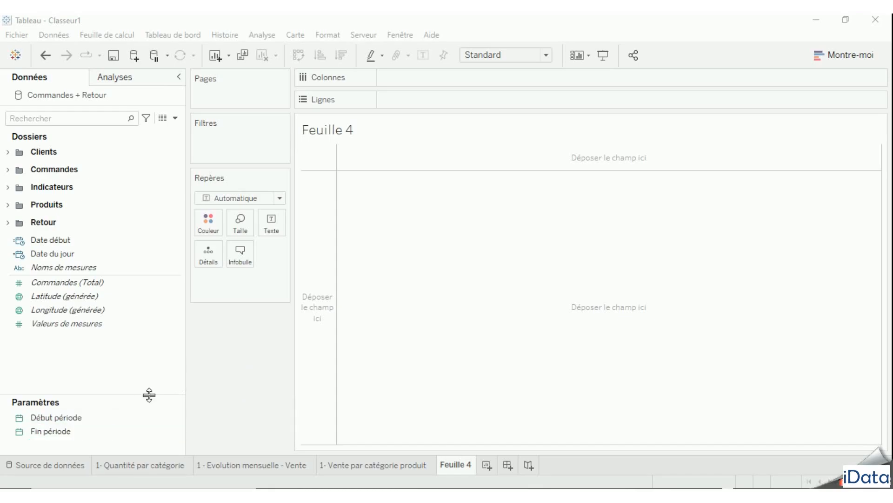
- Create a calculated field named "Est dans la période de vente"
{"action": "right_click", "coordinate": [96, 366]}
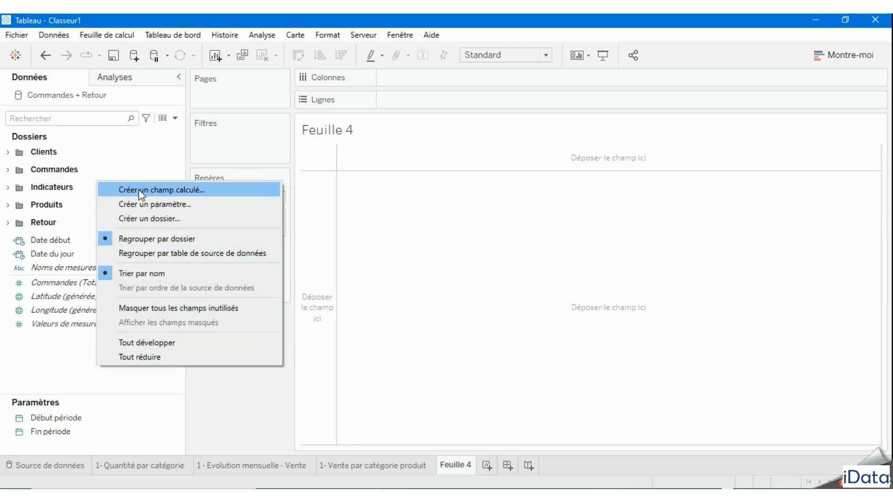
{"action": "left_click", "coordinate": [173, 190]}
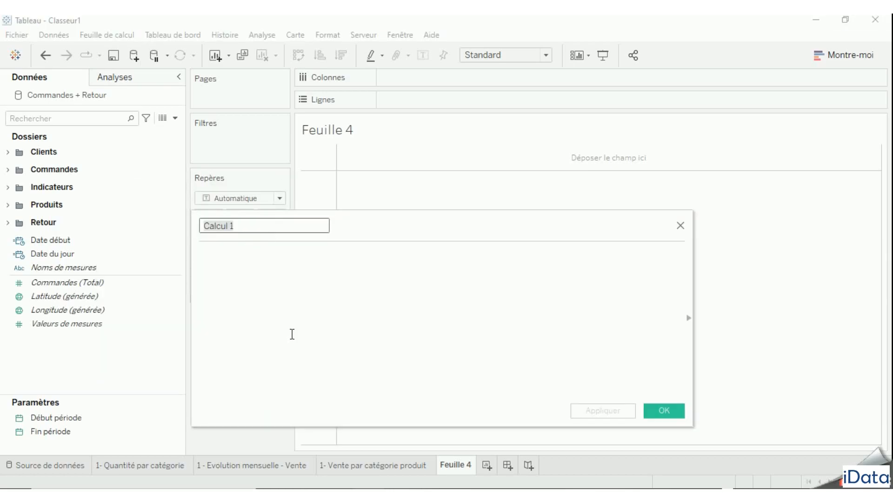
{"action": "type", "text": "Est dans la pé"}
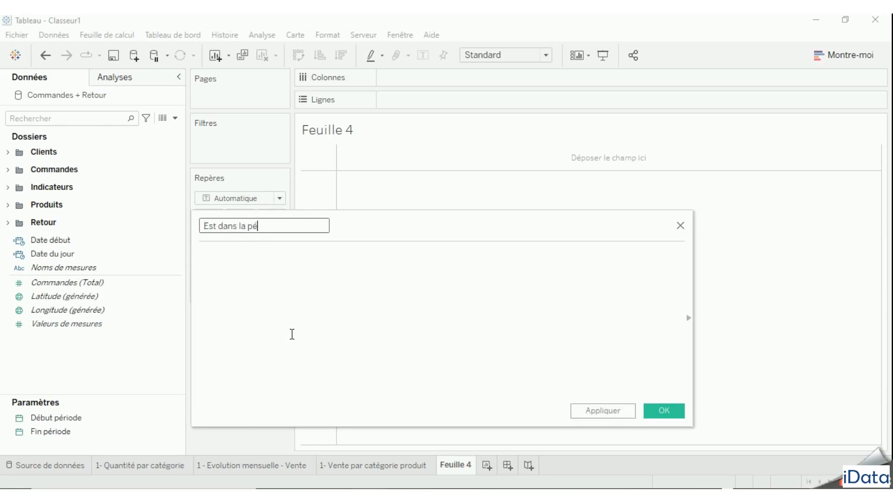
{"action": "type", "text": "riode de vente"}
{"action": "left_click", "coordinate": [292, 334]}
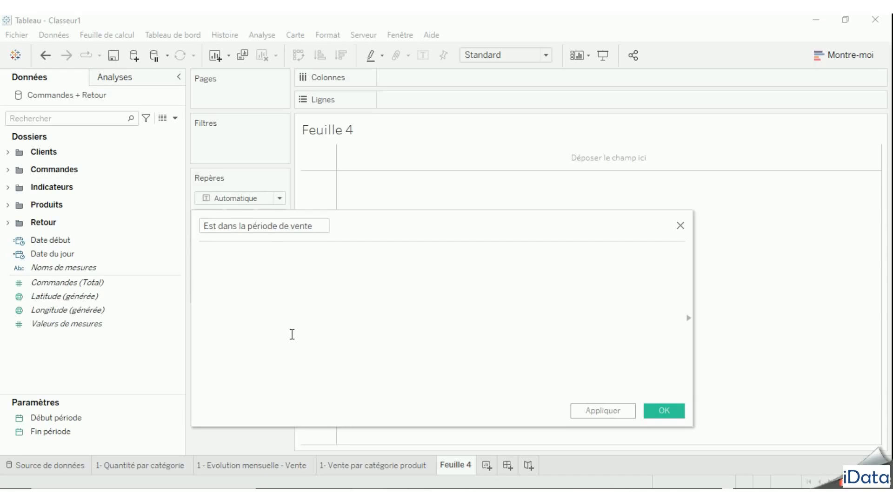
- Enter the formula's first condition, [Date de commande]<=[Fin période]
{"action": "type", "text": "date"}
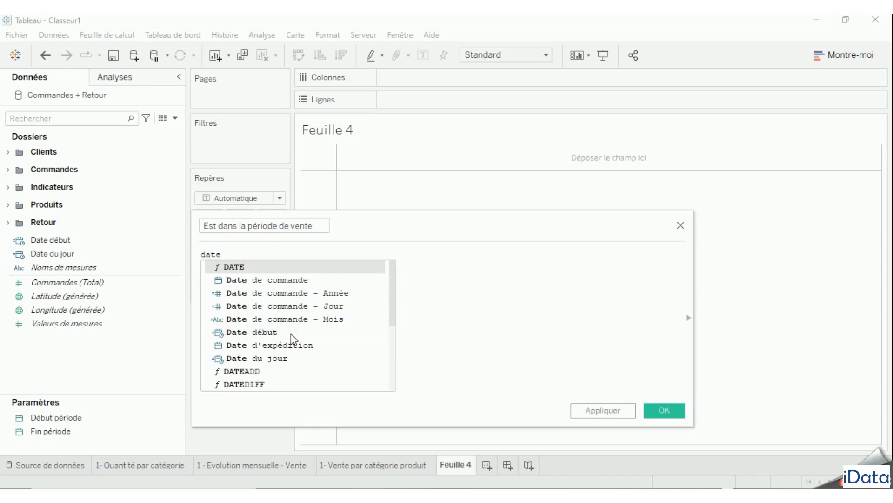
{"action": "key", "text": "Down"}
{"action": "key", "text": "Down"}
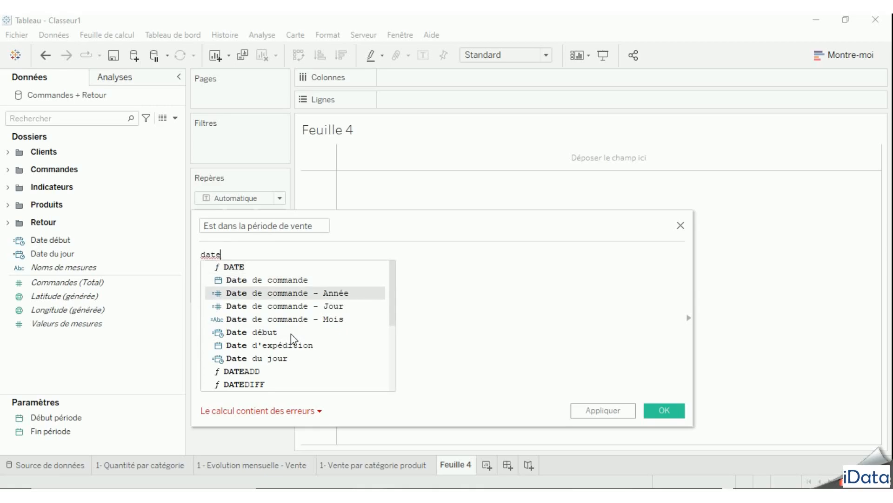
{"action": "key", "text": "Return"}
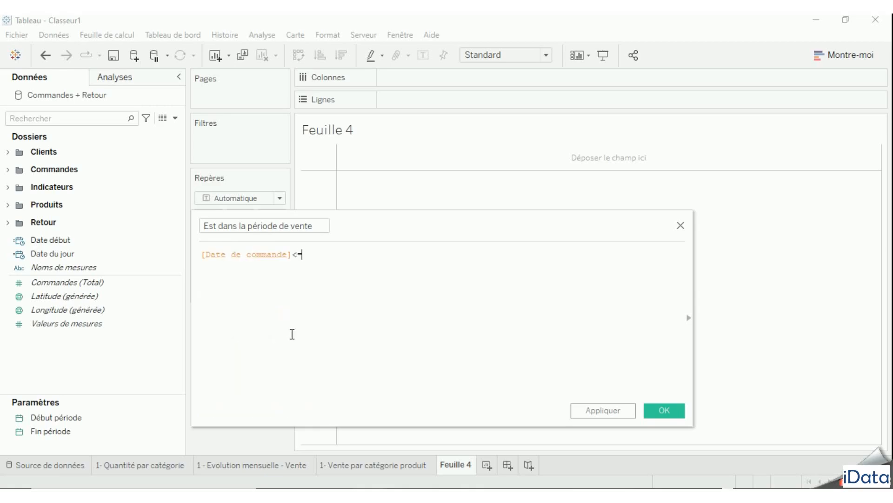
{"action": "type", "text": "<=fin"}
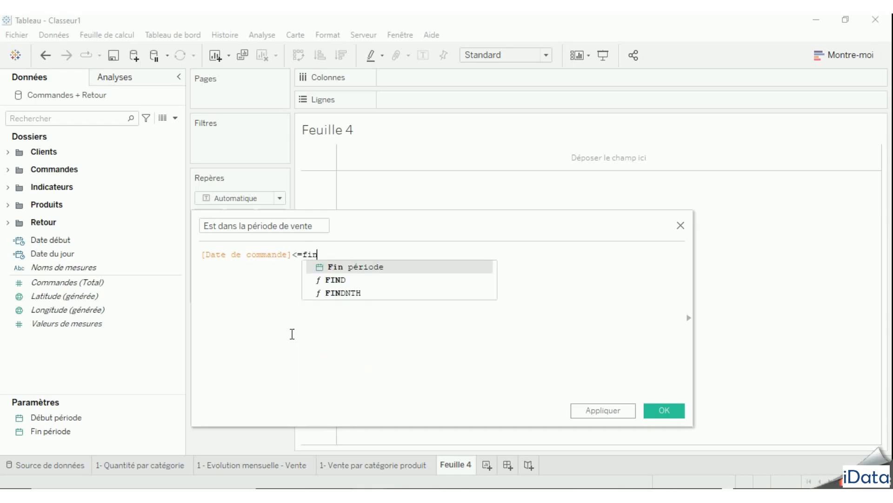
{"action": "key", "text": "Return"}
{"action": "type", "text": "a"}
{"action": "key", "text": "BackSpace"}
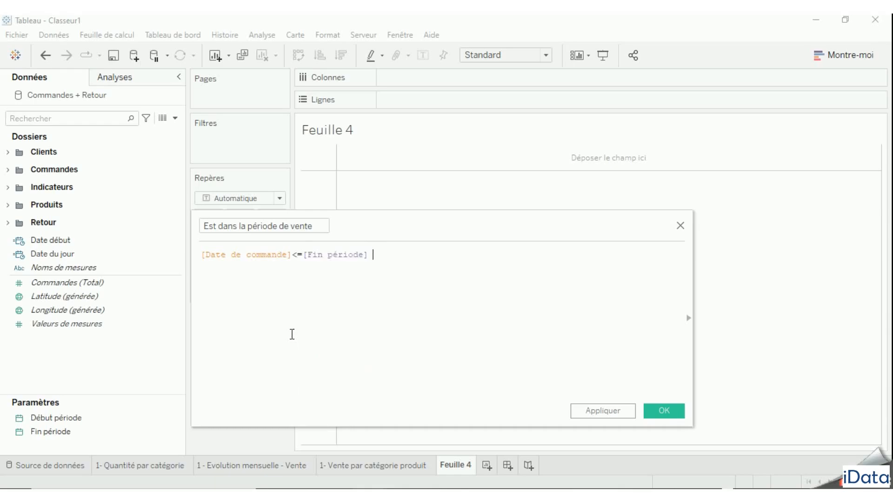
- Extend the formula with and [Date de commande]>=[Début période], and save the calculated field
{"action": "type", "text": "and date de"}
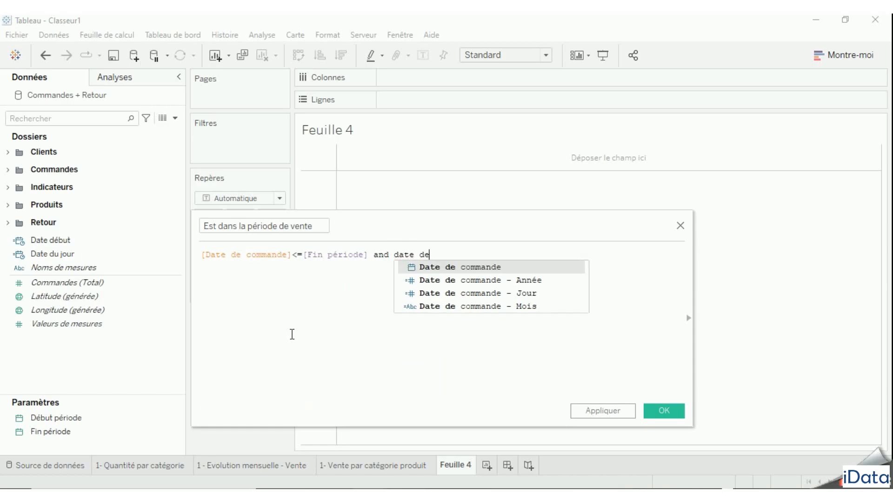
{"action": "key", "text": "Return"}
{"action": "type", "text": ">=d"}
{"action": "key", "text": "BackSpace"}
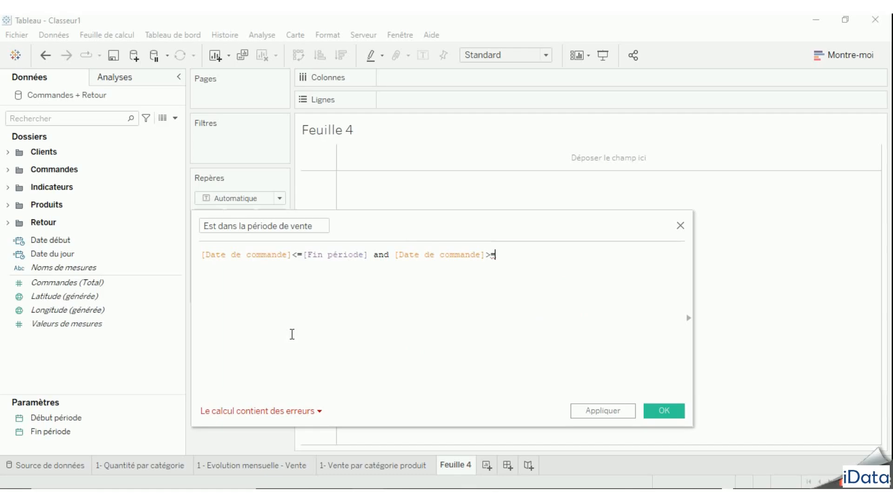
{"action": "type", "text": "dé"}
{"action": "key", "text": "Return"}
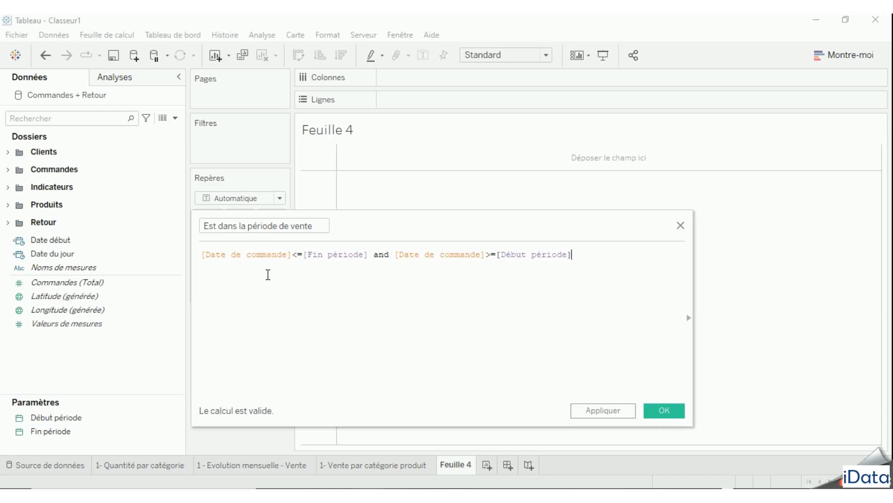
{"action": "left_click", "coordinate": [665, 411]}
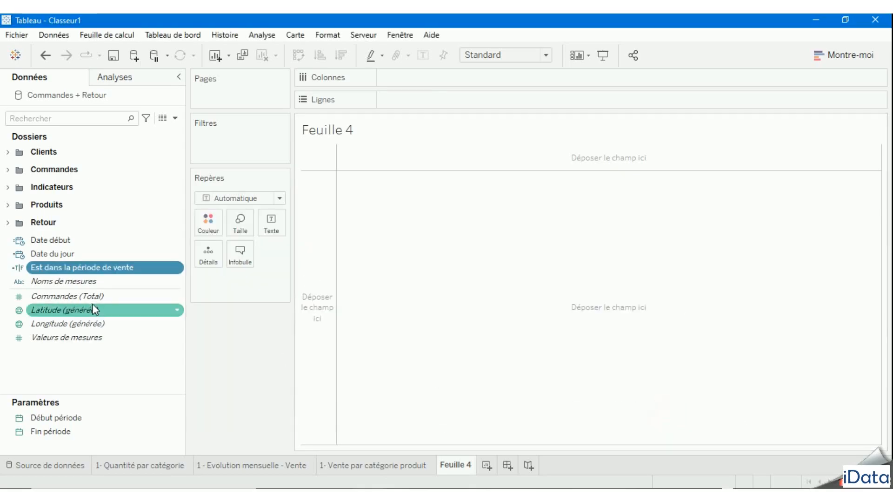
- Show the Début période and Fin période parameter controls on the sheet "1- Quantité par catégorie"
{"action": "left_click", "coordinate": [75, 268]}
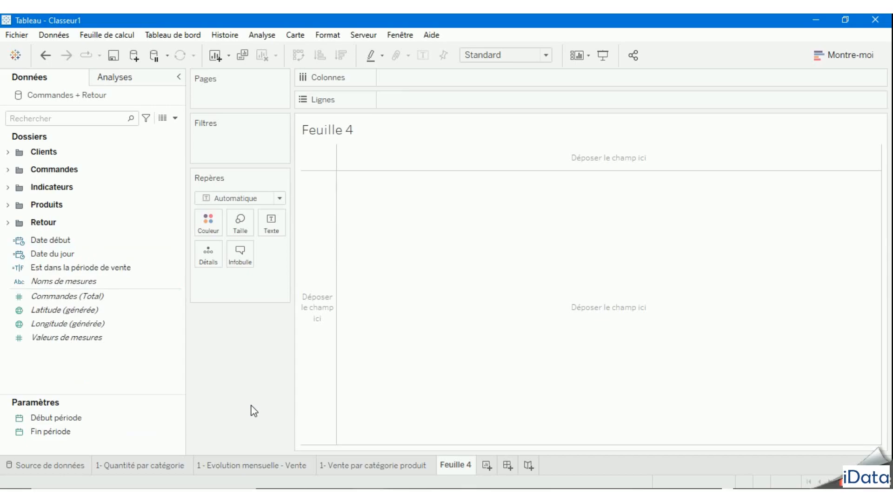
{"action": "left_click", "coordinate": [142, 466]}
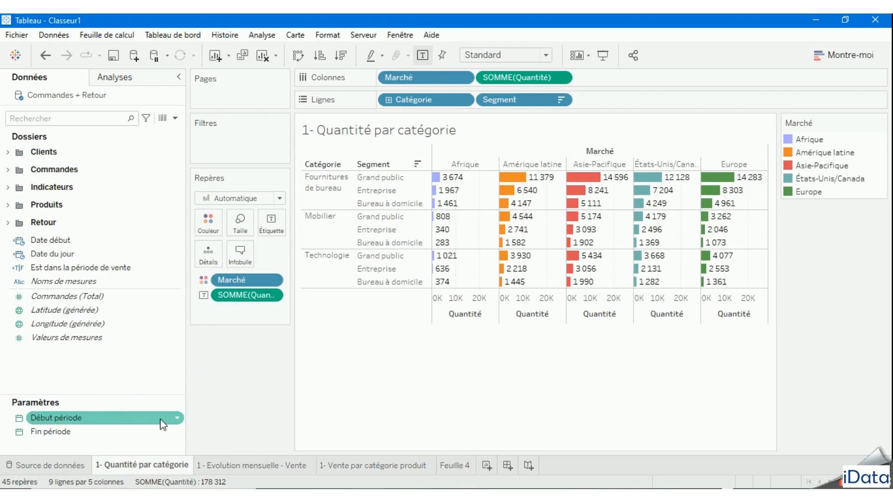
{"action": "left_click", "coordinate": [178, 418]}
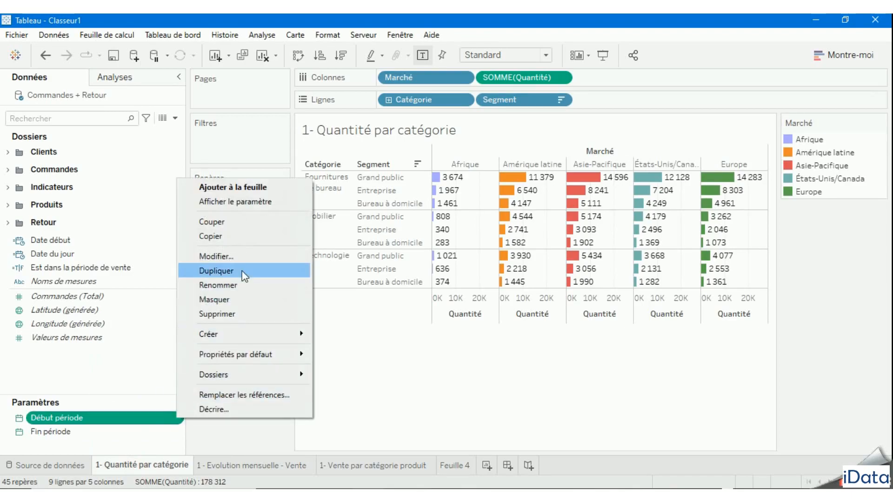
{"action": "left_click", "coordinate": [241, 204]}
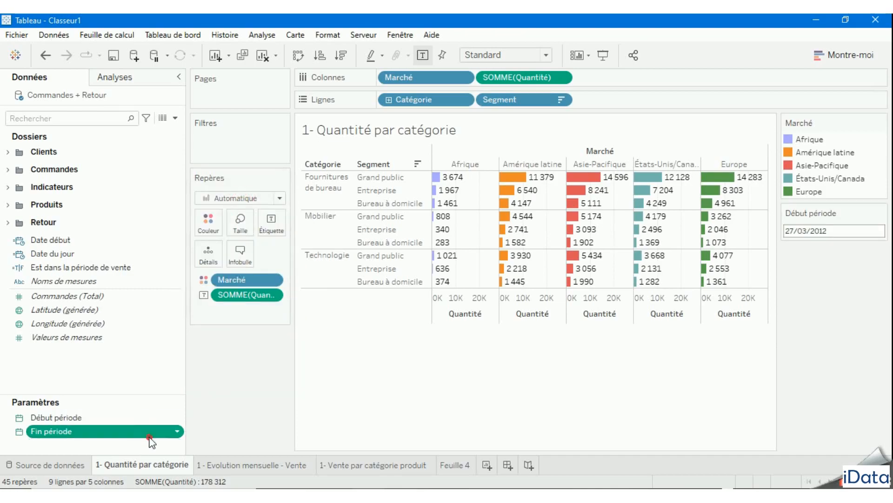
{"action": "left_click", "coordinate": [177, 430]}
{"action": "left_click", "coordinate": [246, 214]}
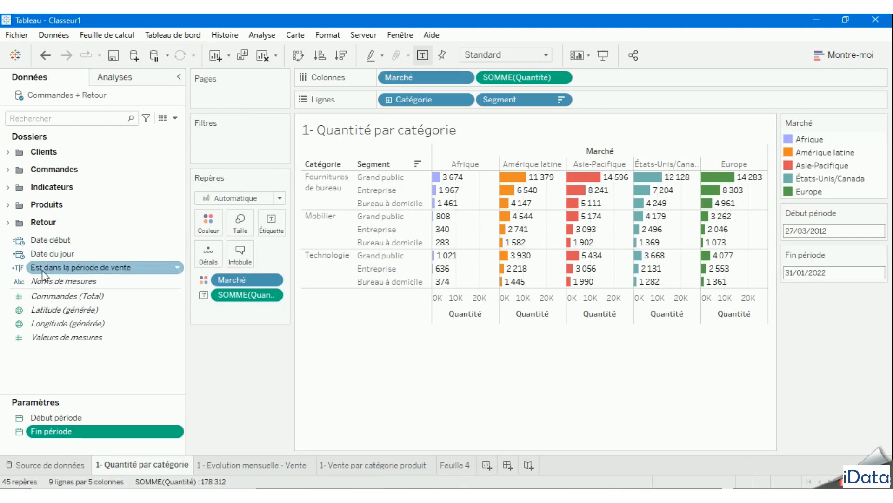
- Filter the sheet on "Est dans la période de vente", keeping only Vrai, and narrow the data pane
{"action": "left_click", "coordinate": [65, 267]}
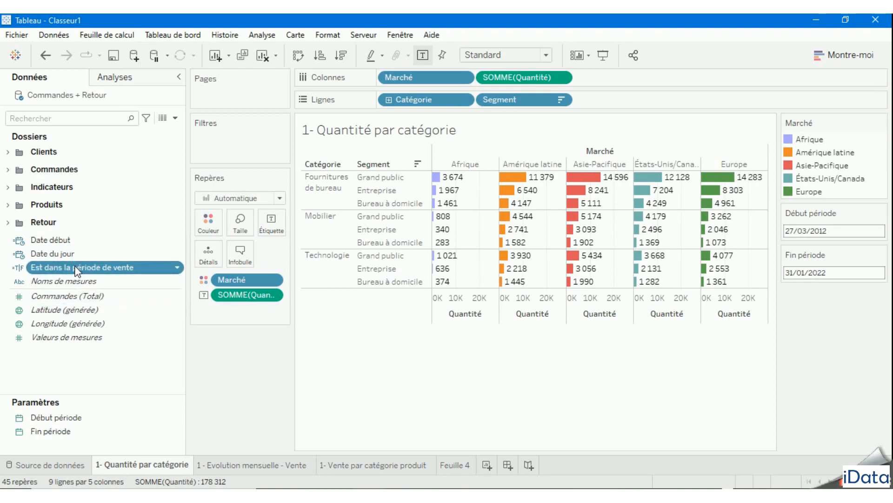
{"action": "left_click_drag", "start_coordinate": [77, 270], "coordinate": [243, 140]}
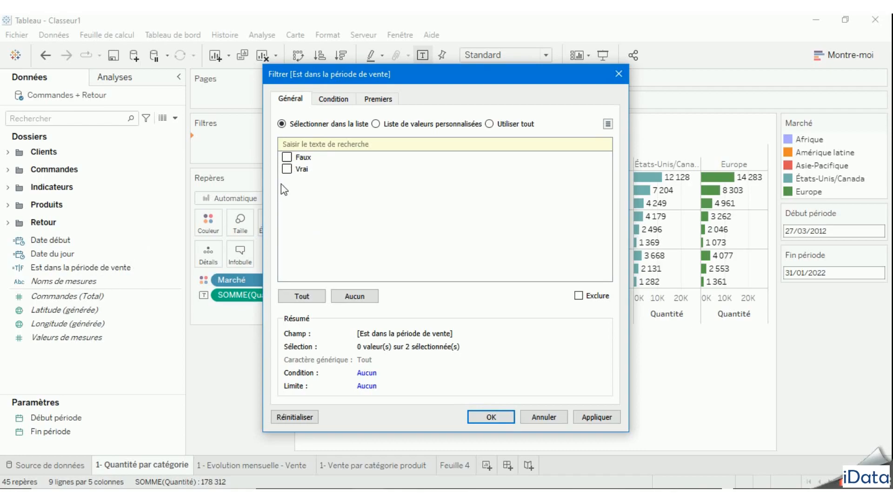
{"action": "left_click", "coordinate": [287, 170]}
{"action": "left_click", "coordinate": [591, 419]}
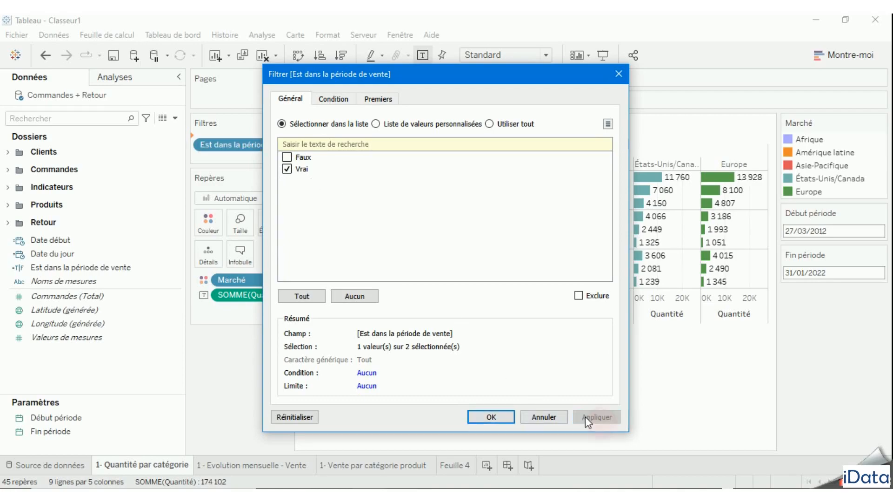
{"action": "left_click", "coordinate": [492, 417]}
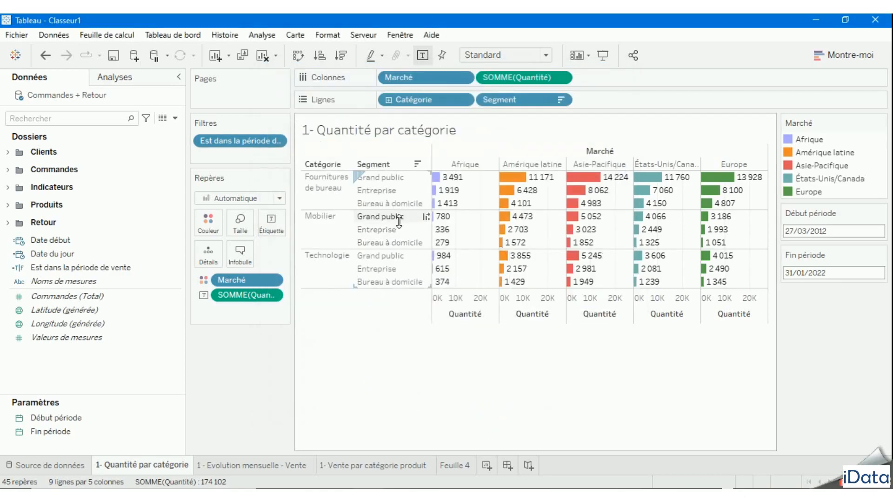
{"action": "left_click_drag", "start_coordinate": [186, 343], "coordinate": [120, 343]}
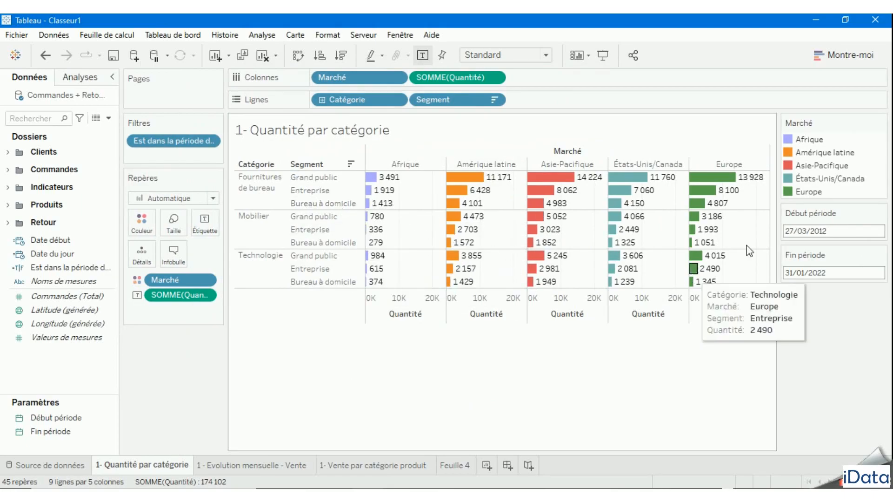
- Set the Début période parameter to 26/03/2015
{"action": "left_click", "coordinate": [837, 231]}
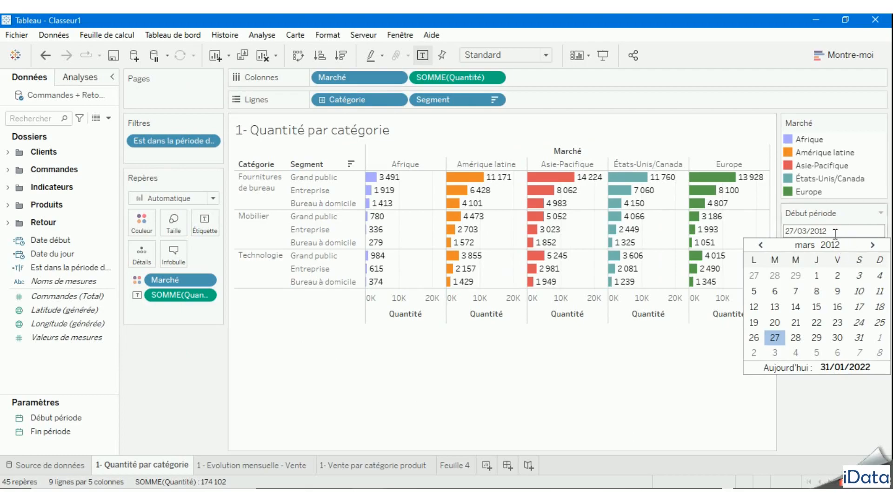
{"action": "double_click", "coordinate": [821, 230]}
{"action": "left_click", "coordinate": [831, 244]}
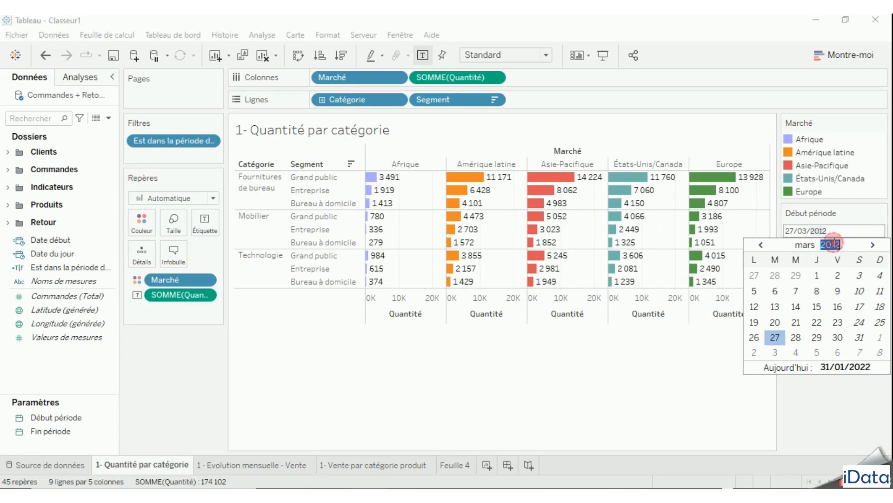
{"action": "type", "text": "2015"}
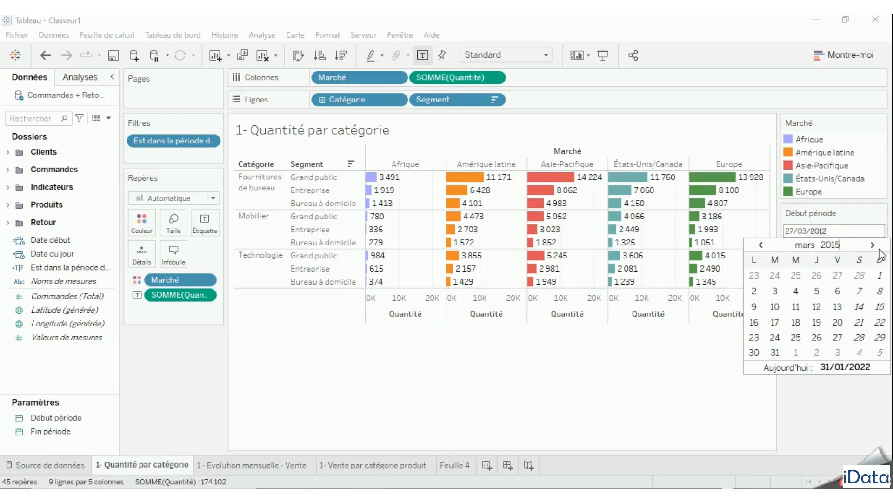
{"action": "left_click", "coordinate": [815, 338]}
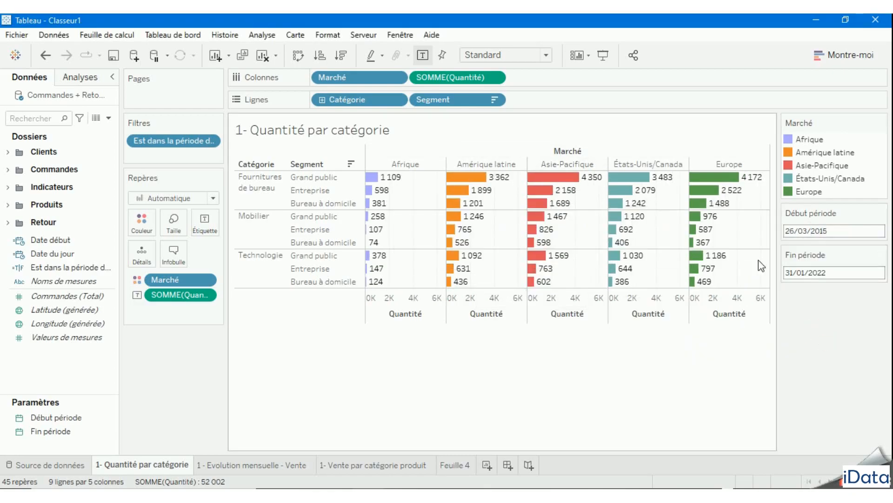
- Set the Début période parameter to 31/03/2016
{"action": "mouse_move", "coordinate": [474, 262]}
{"action": "left_click", "coordinate": [814, 230]}
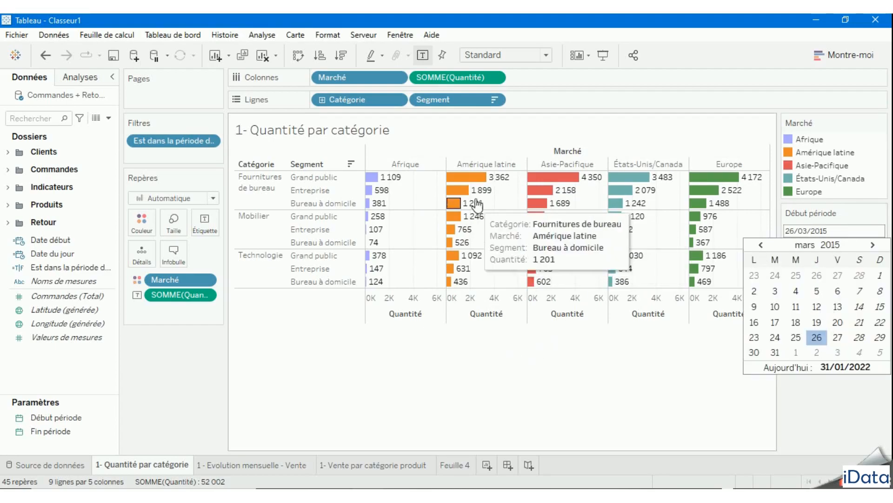
{"action": "mouse_move", "coordinate": [570, 207]}
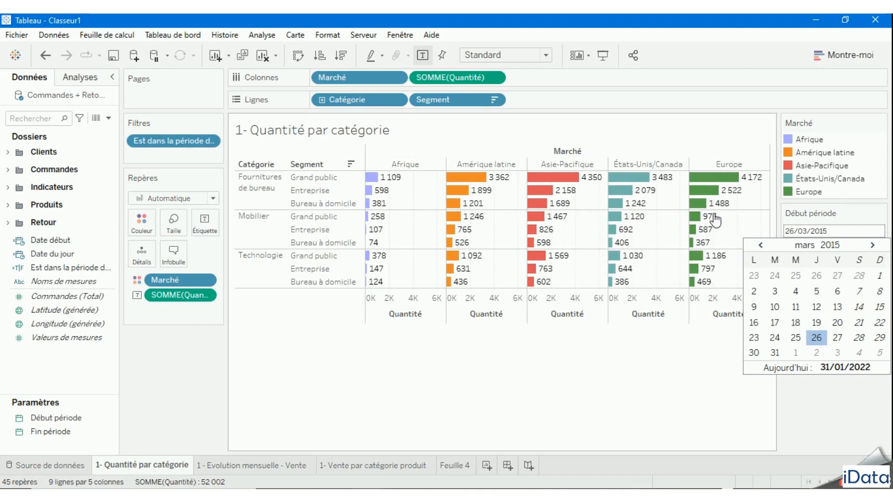
{"action": "left_click", "coordinate": [841, 245]}
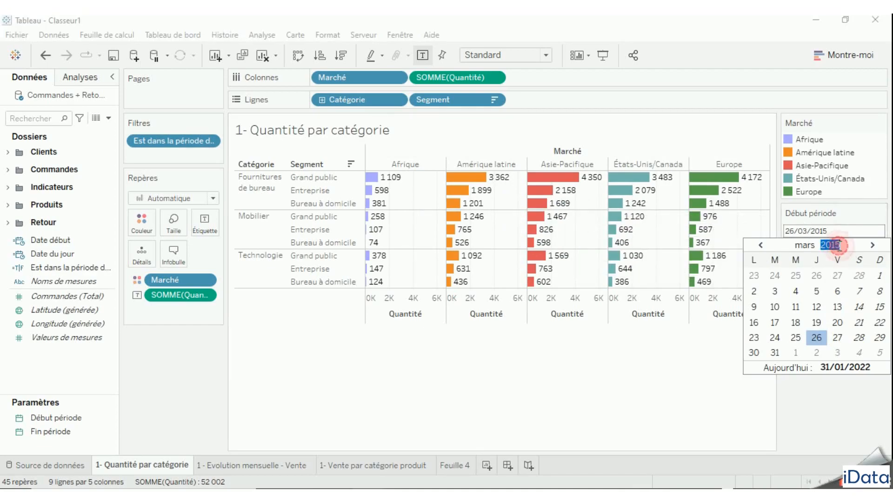
{"action": "type", "text": "2016"}
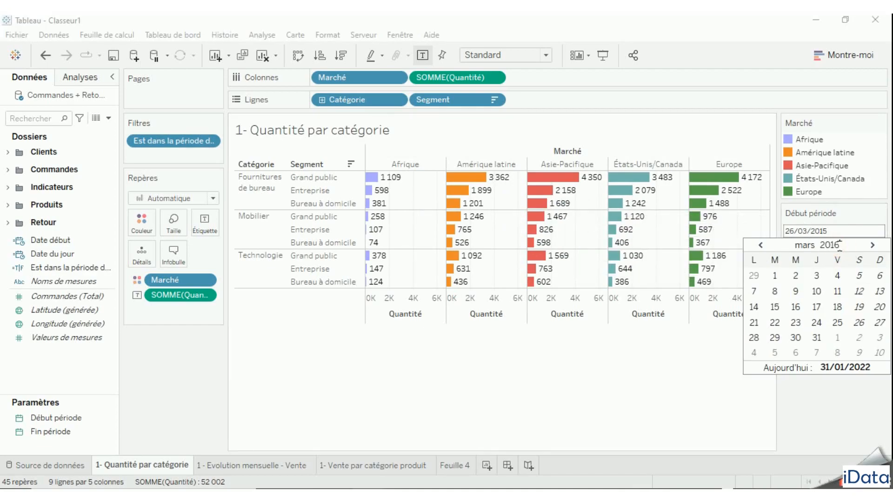
{"action": "left_click", "coordinate": [816, 338]}
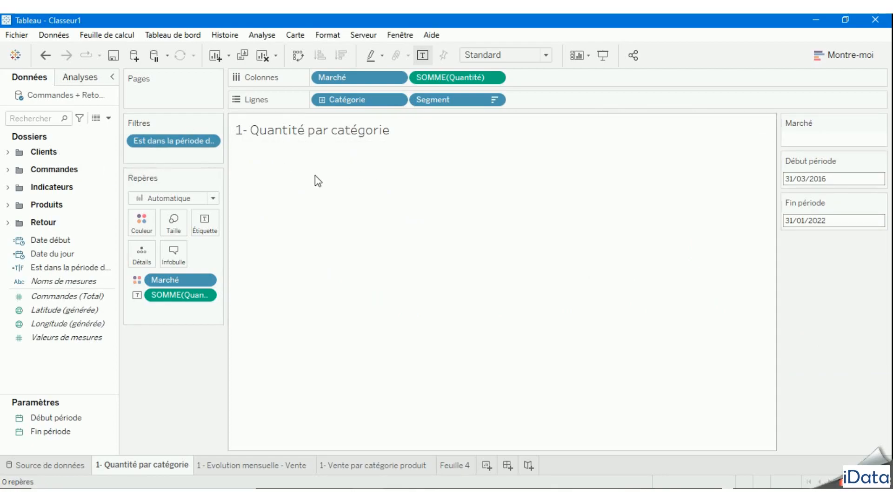
- Set the Début période parameter to 31/03/2014
{"action": "left_click", "coordinate": [823, 179]}
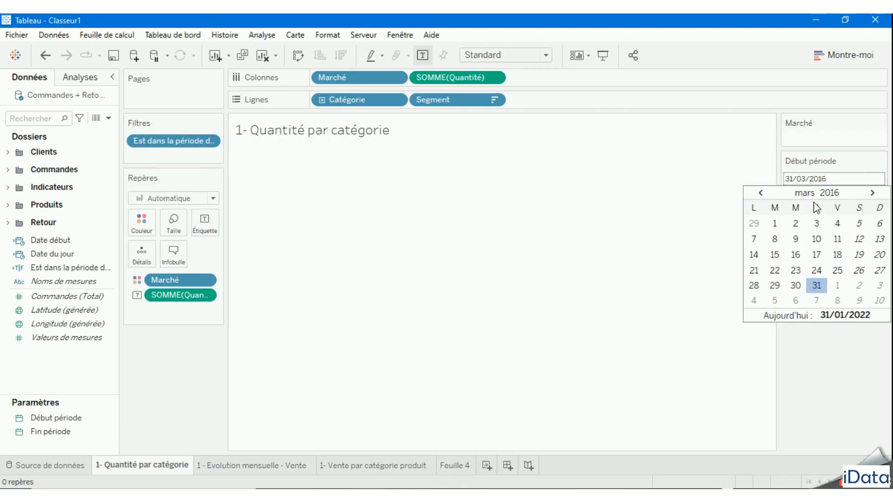
{"action": "double_click", "coordinate": [820, 178]}
{"action": "type", "text": "14"}
{"action": "type", "text": "20"}
{"action": "type", "text": "14"}
{"action": "left_click", "coordinate": [754, 301]}
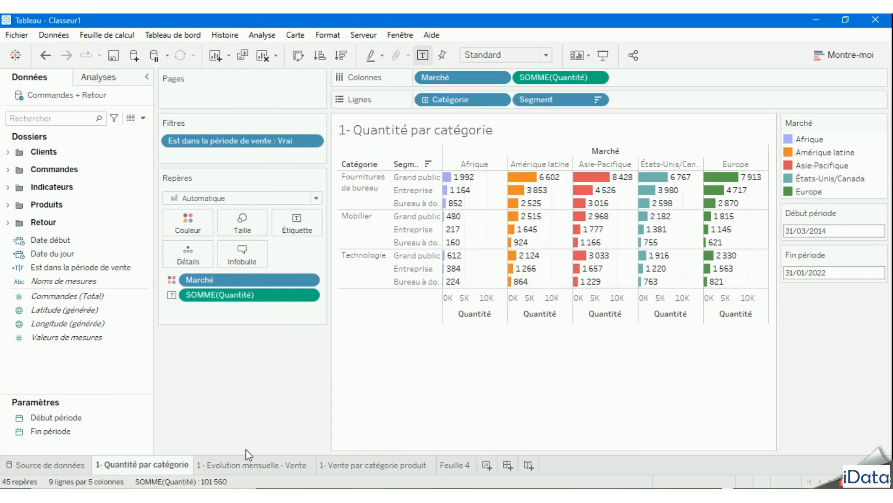
- Filter the sheet "1 - Evolution mensuelle - Vente" on "Est dans la période de vente", keeping only Vrai
{"action": "left_click", "coordinate": [247, 465]}
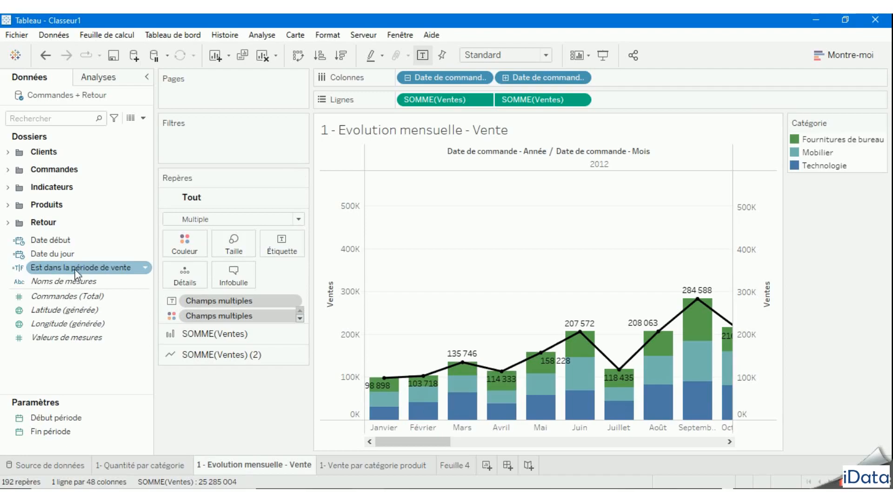
{"action": "left_click_drag", "start_coordinate": [68, 269], "coordinate": [215, 150]}
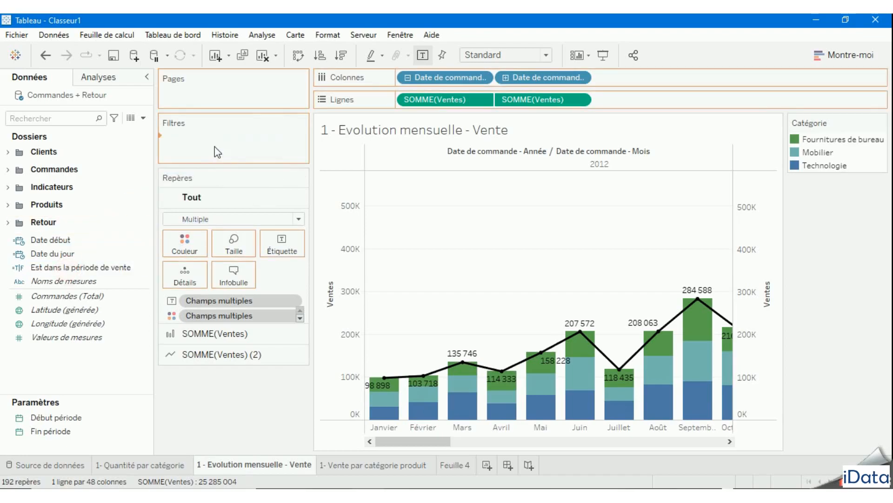
{"action": "left_click", "coordinate": [287, 169]}
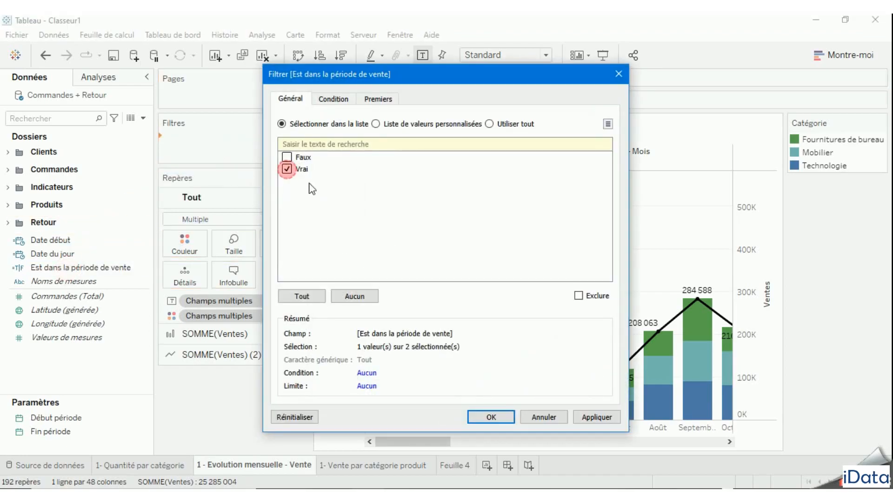
{"action": "left_click", "coordinate": [607, 421]}
{"action": "left_click", "coordinate": [491, 416]}
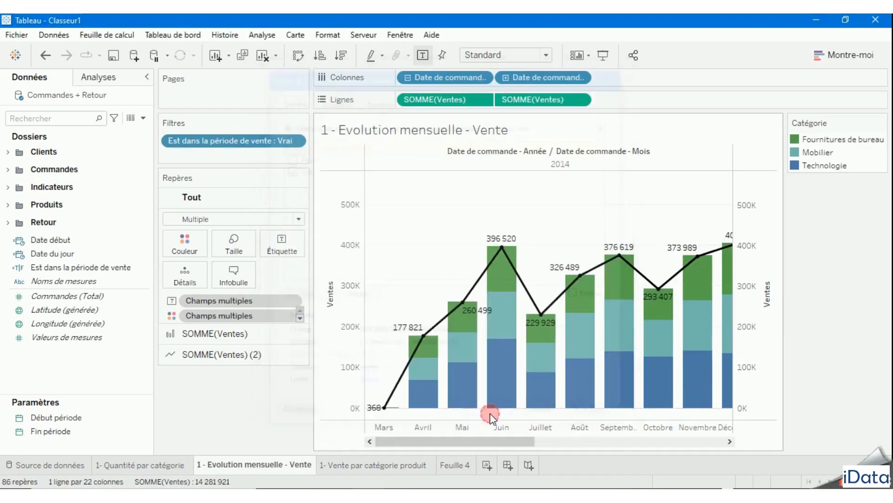
- Show the Début période and Fin période parameter controls on the sheet "1 - Evolution mensuelle - Vente"
{"action": "left_click", "coordinate": [87, 418]}
{"action": "left_click", "coordinate": [146, 418]}
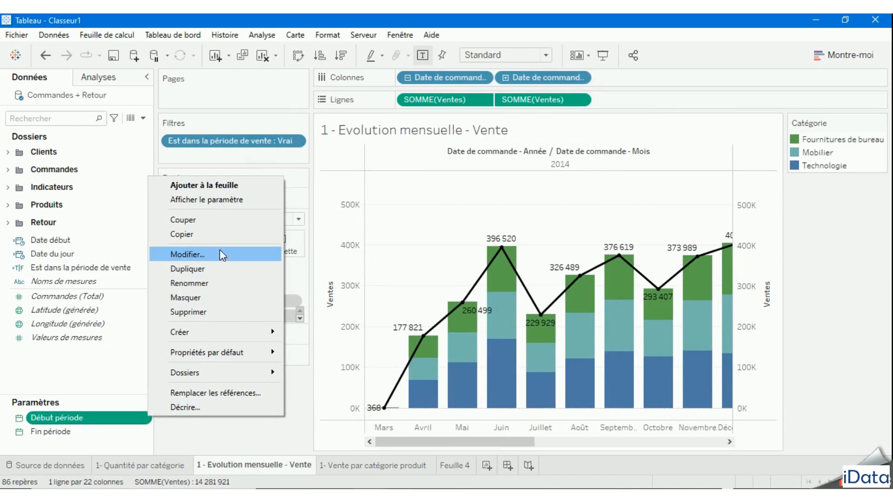
{"action": "left_click", "coordinate": [229, 201]}
{"action": "left_click", "coordinate": [110, 433]}
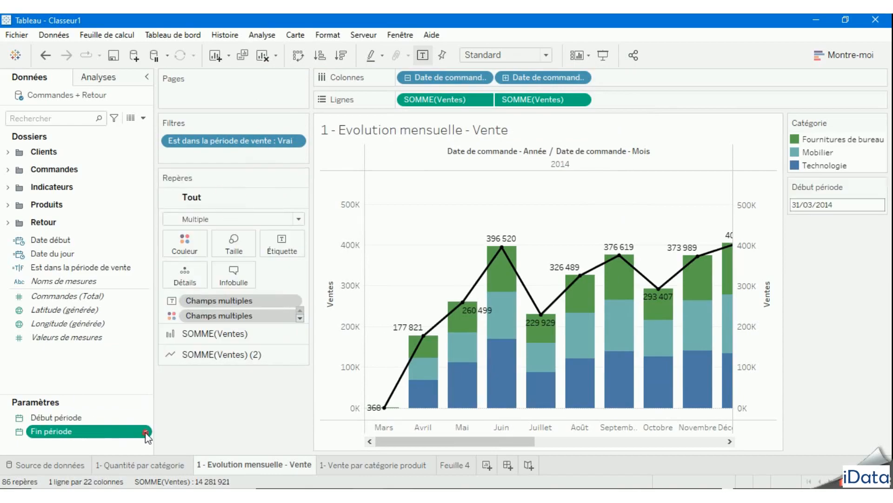
{"action": "left_click", "coordinate": [145, 431]}
{"action": "left_click", "coordinate": [219, 219]}
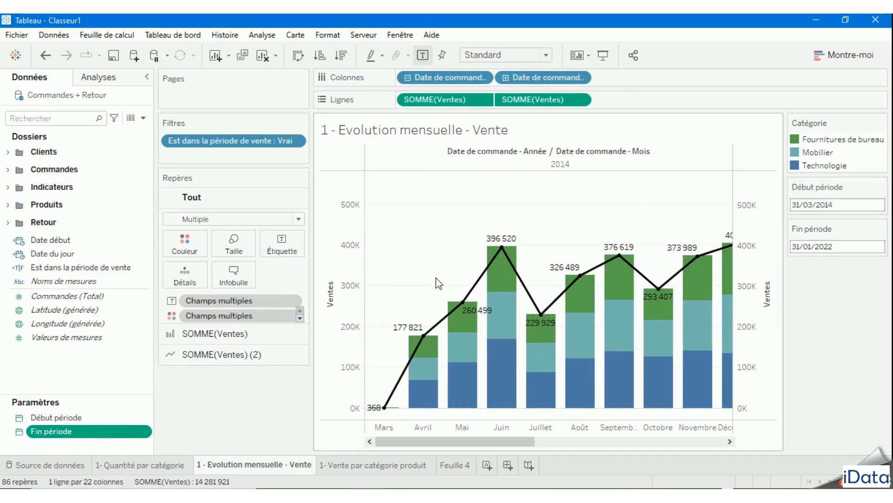
{"action": "mouse_move", "coordinate": [463, 316]}
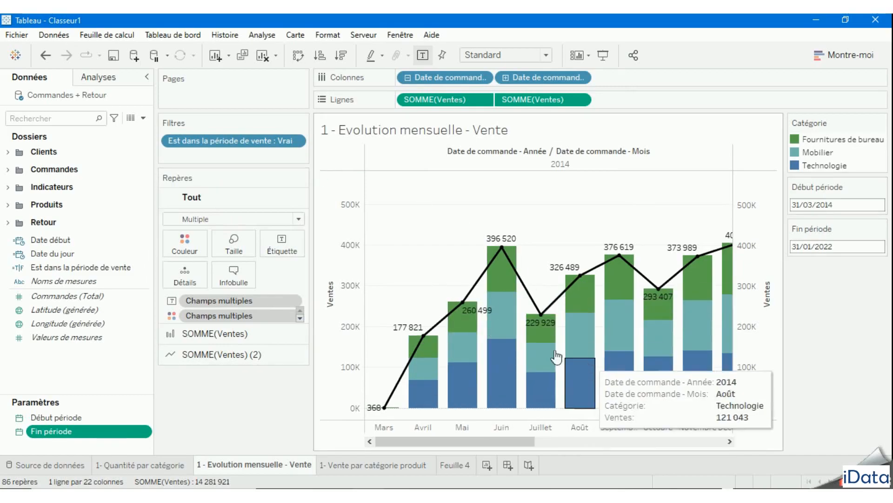
- Filter the sheet "1- Vente par catégorie produit" on "Est dans la période de vente", keeping only Vrai
{"action": "left_click", "coordinate": [370, 465]}
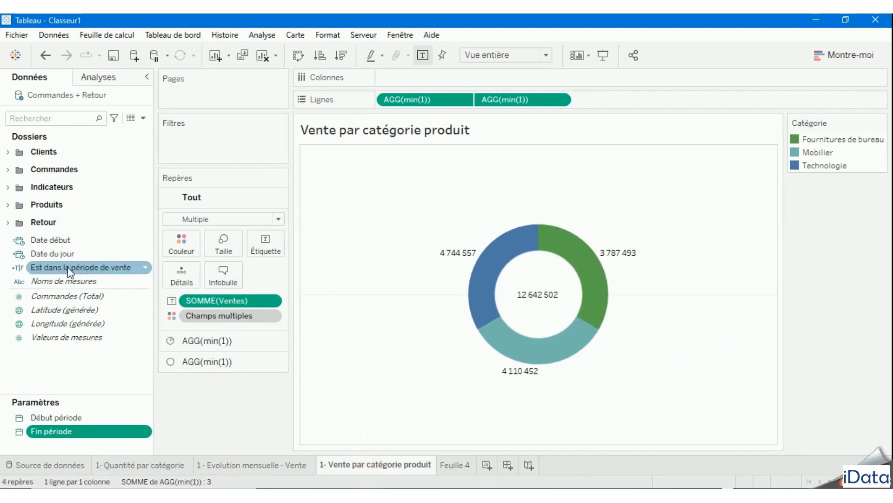
{"action": "left_click_drag", "start_coordinate": [70, 270], "coordinate": [205, 147]}
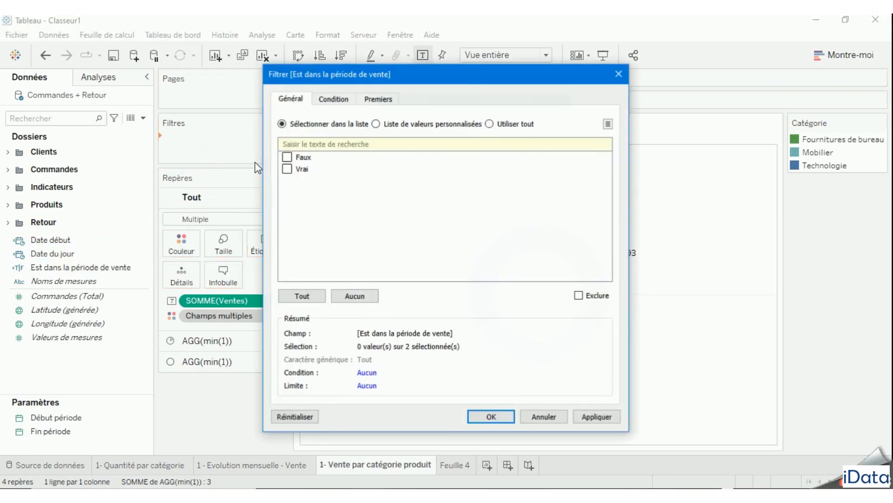
{"action": "left_click", "coordinate": [287, 168]}
{"action": "left_click", "coordinate": [494, 416]}
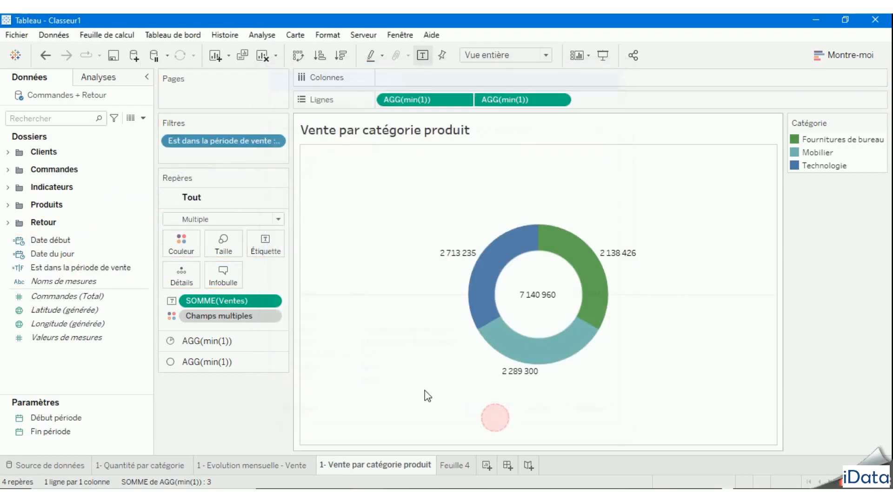
- Show the Début période and Fin période parameter controls on the sheet "1- Vente par catégorie produit" and save the workbook
{"action": "left_click", "coordinate": [60, 417]}
{"action": "right_click", "coordinate": [146, 416]}
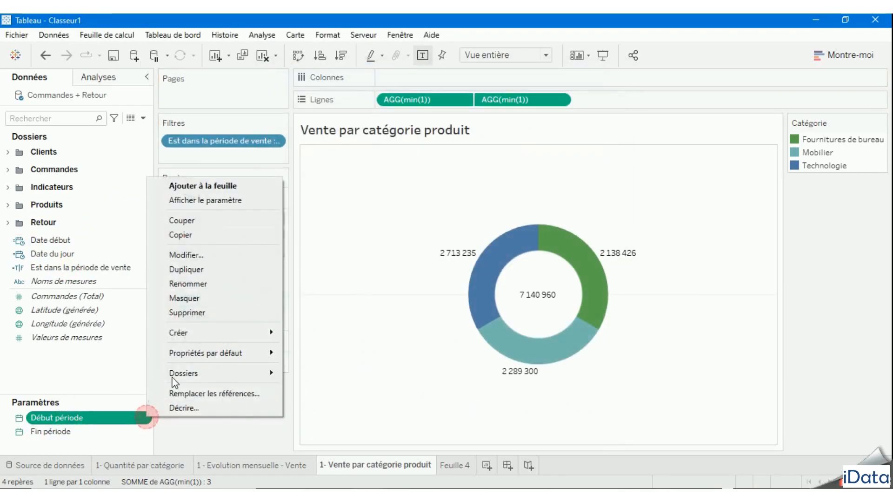
{"action": "left_click", "coordinate": [231, 201]}
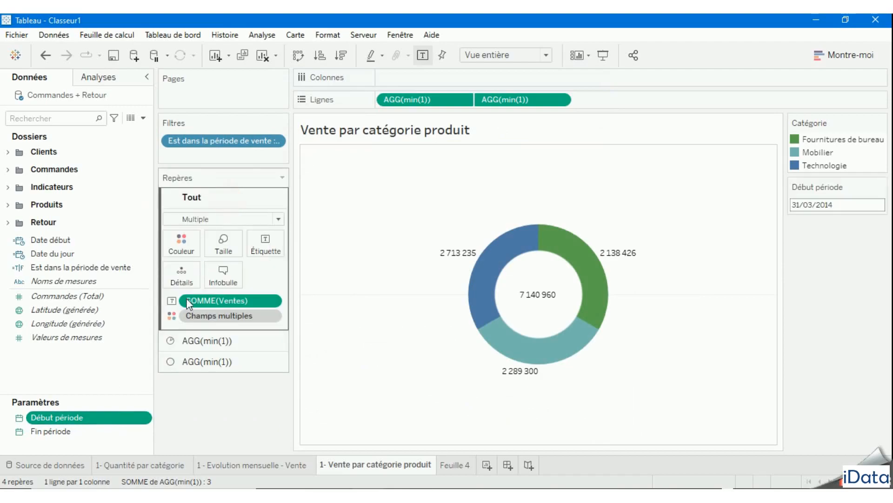
{"action": "left_click", "coordinate": [96, 434]}
{"action": "right_click", "coordinate": [144, 433]}
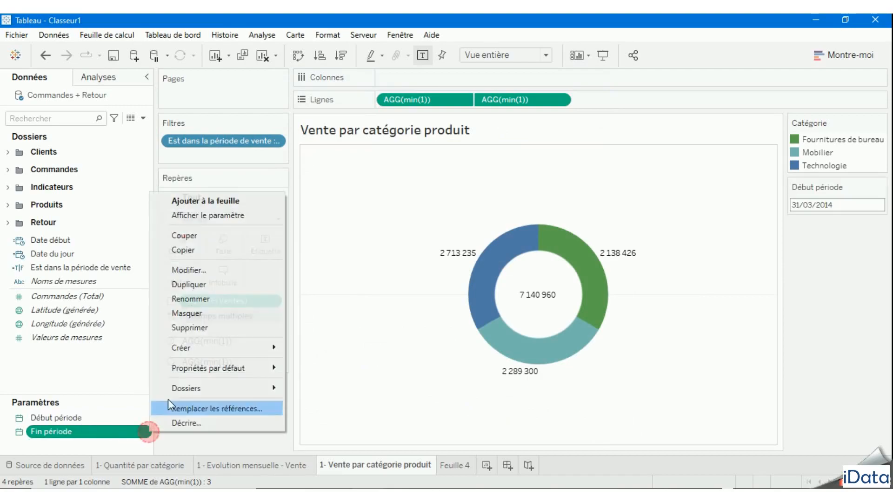
{"action": "left_click", "coordinate": [228, 214]}
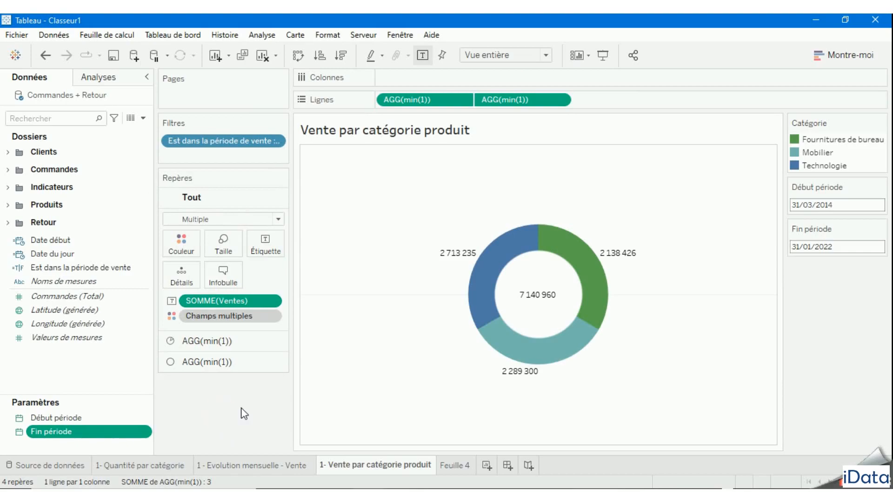
{"action": "left_click", "coordinate": [113, 57]}
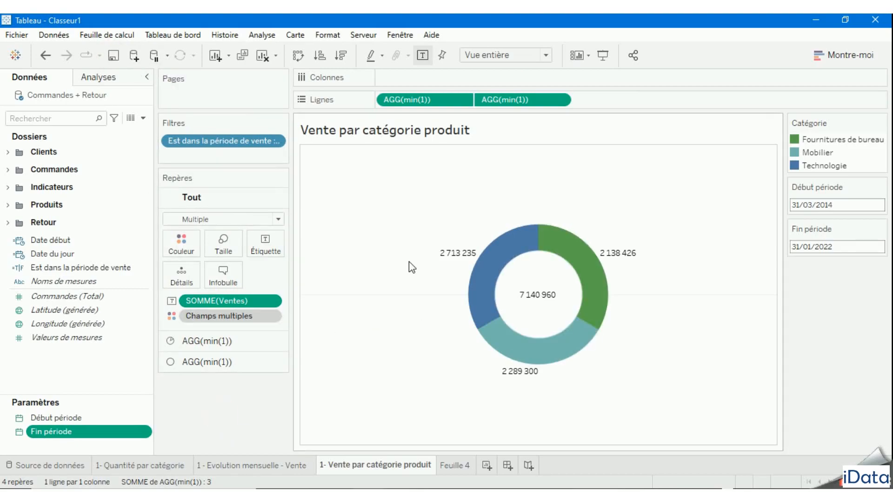